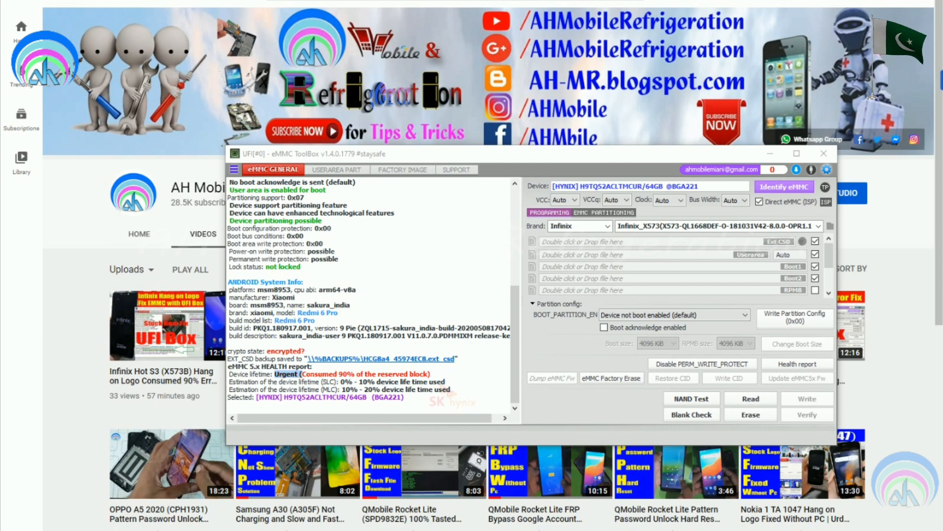
Review the eMMC identification log and run the health report to check the device lifetime.
{"action": "left_click", "coordinate": [444, 382]}
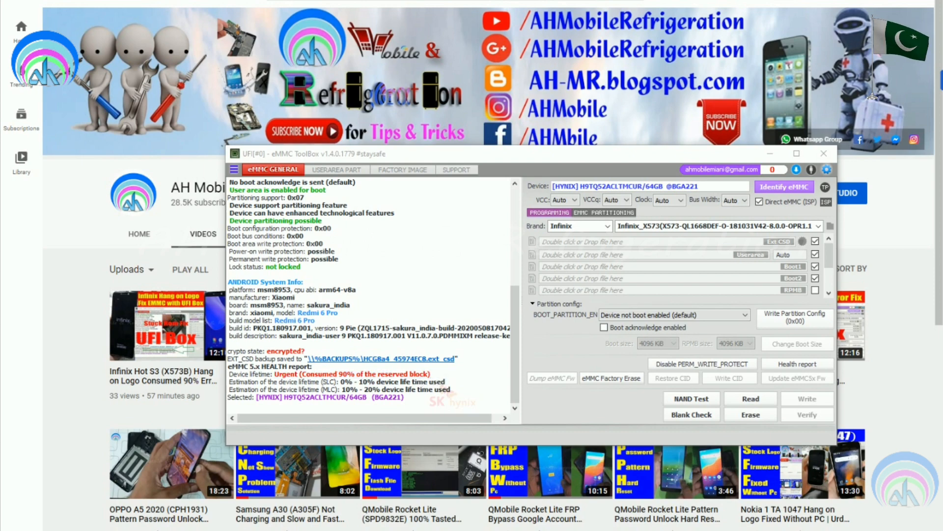
{"action": "scroll", "coordinate": [373, 295], "scroll_direction": "up", "scroll_amount": 6}
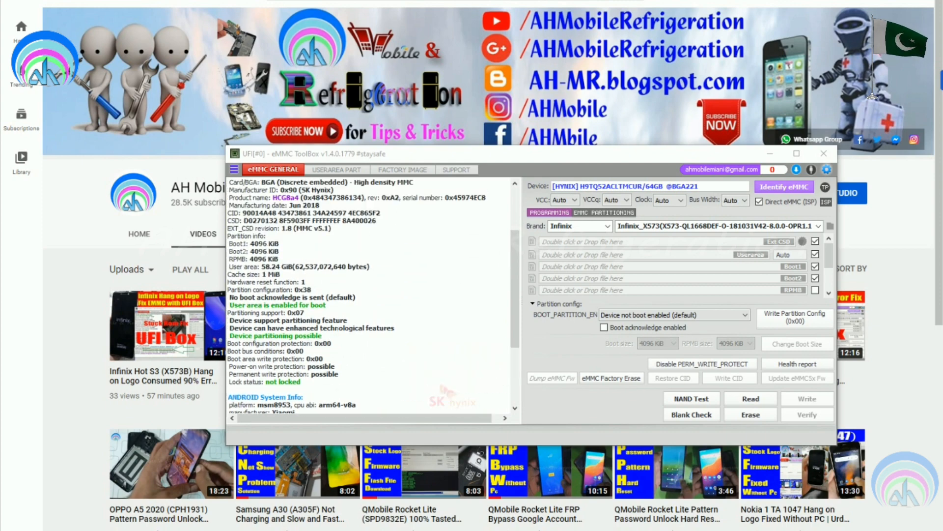
{"action": "left_click_drag", "start_coordinate": [312, 312], "coordinate": [326, 328]}
{"action": "scroll", "coordinate": [326, 328], "scroll_direction": "down", "scroll_amount": 6}
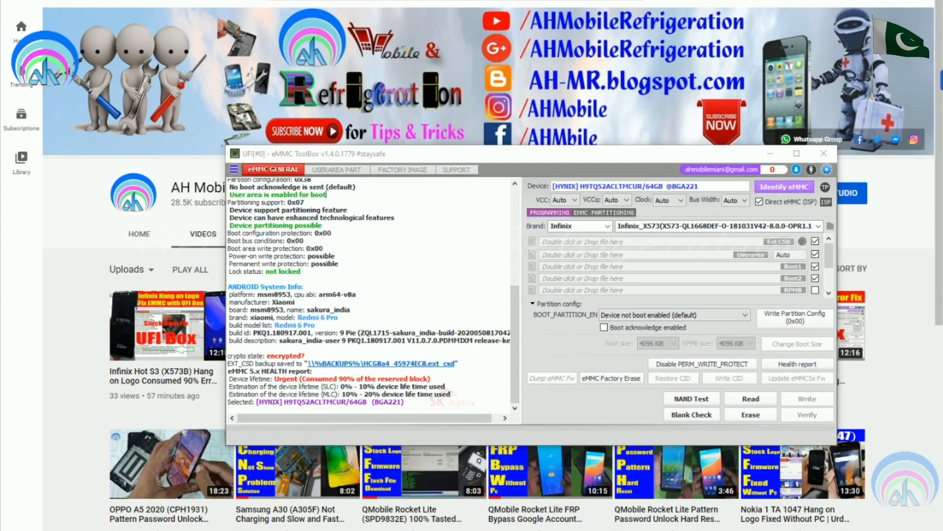
{"action": "left_click", "coordinate": [789, 366]}
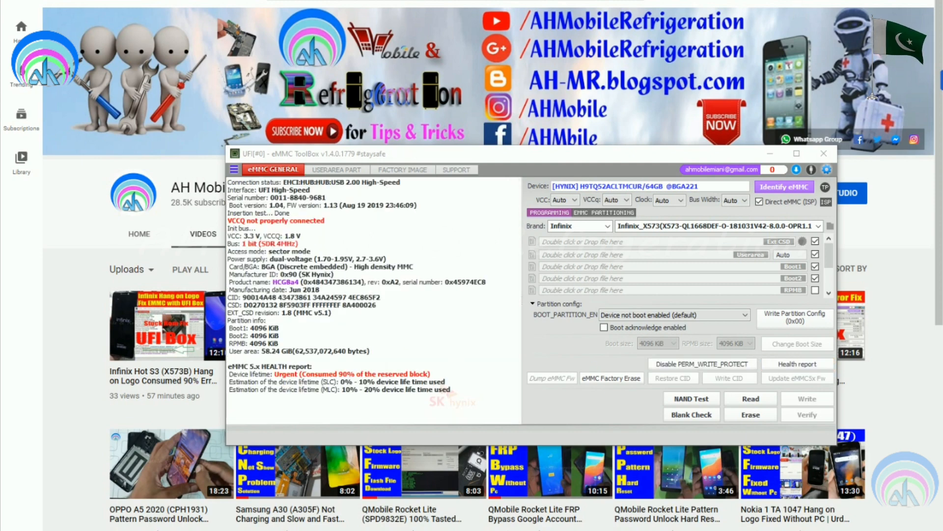
{"action": "mouse_move", "coordinate": [274, 374]}
{"action": "left_mouse_down"}
{"action": "mouse_move", "coordinate": [453, 389]}
{"action": "mouse_move", "coordinate": [425, 374]}
{"action": "mouse_move", "coordinate": [228, 374]}
{"action": "mouse_move", "coordinate": [446, 376]}
{"action": "left_mouse_up"}
{"action": "left_click", "coordinate": [447, 376]}
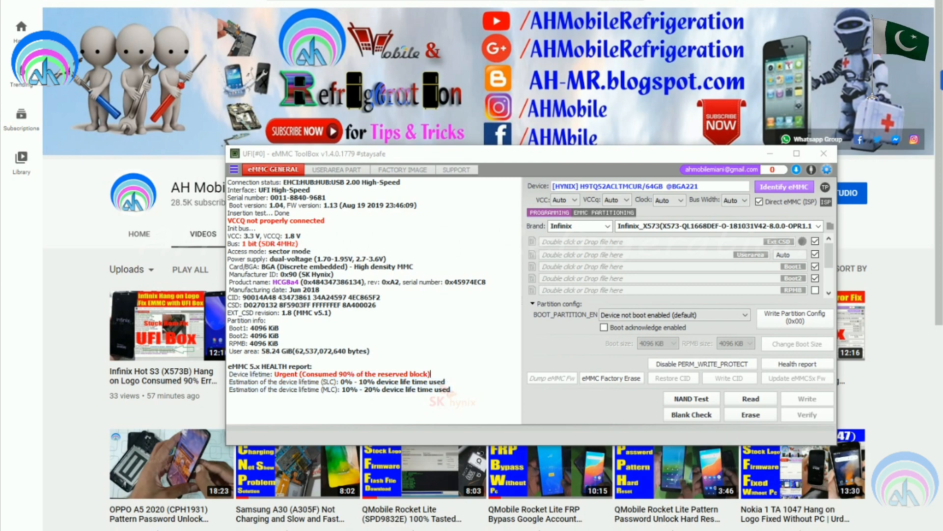
Identify the eMMC again and set the Userarea size option to exclude user, keeping Boot1 selected.
{"action": "left_click", "coordinate": [792, 188]}
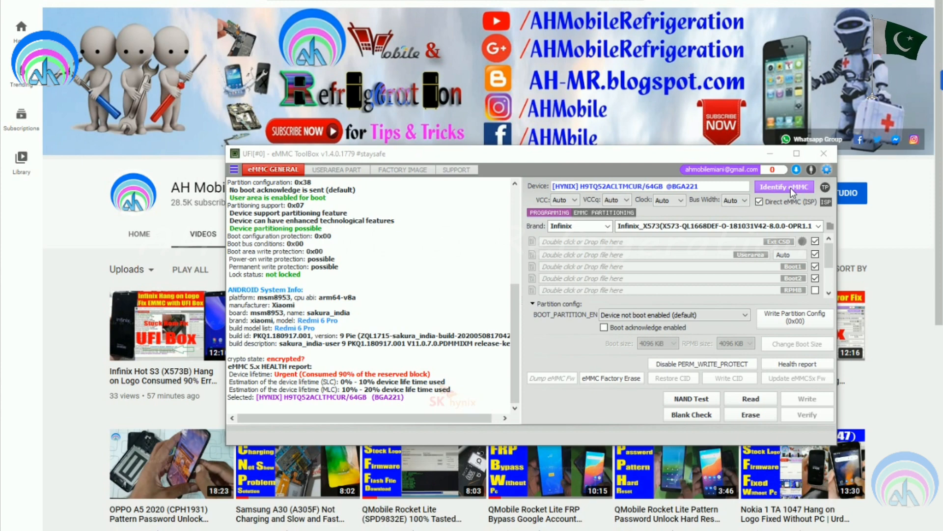
{"action": "left_click", "coordinate": [784, 255]}
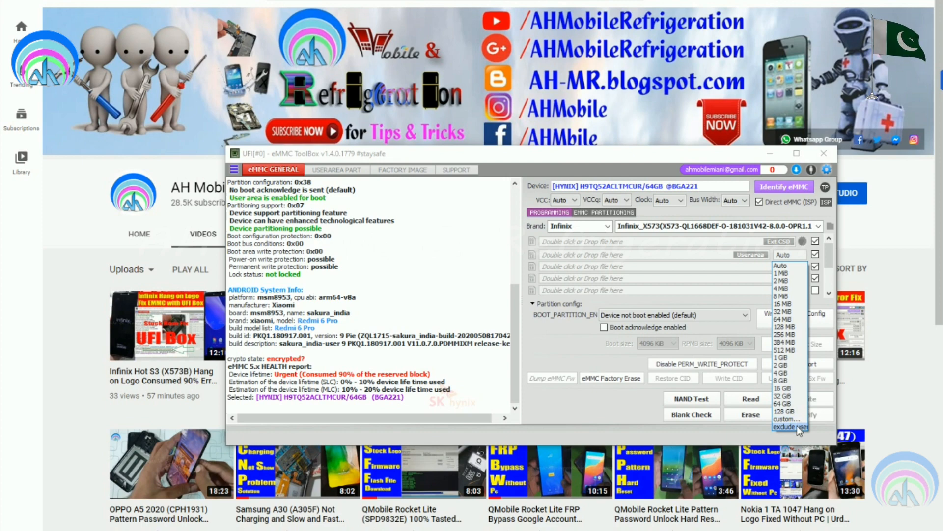
{"action": "left_click", "coordinate": [797, 427]}
{"action": "left_click", "coordinate": [815, 267]}
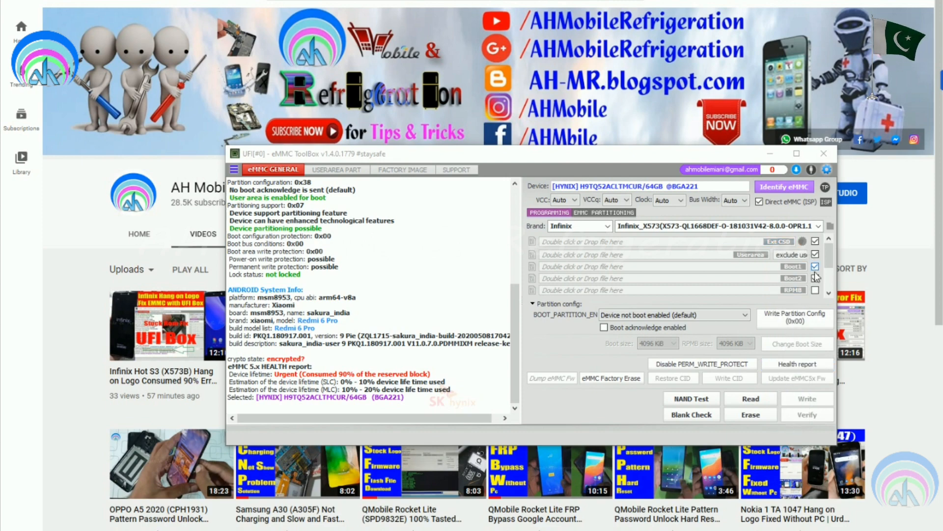
Set the clock to 48 MHz and read the Ext CSD, Userarea, Boot1 and Boot2 areas as a backup.
{"action": "left_click", "coordinate": [682, 202]}
{"action": "left_click", "coordinate": [664, 272]}
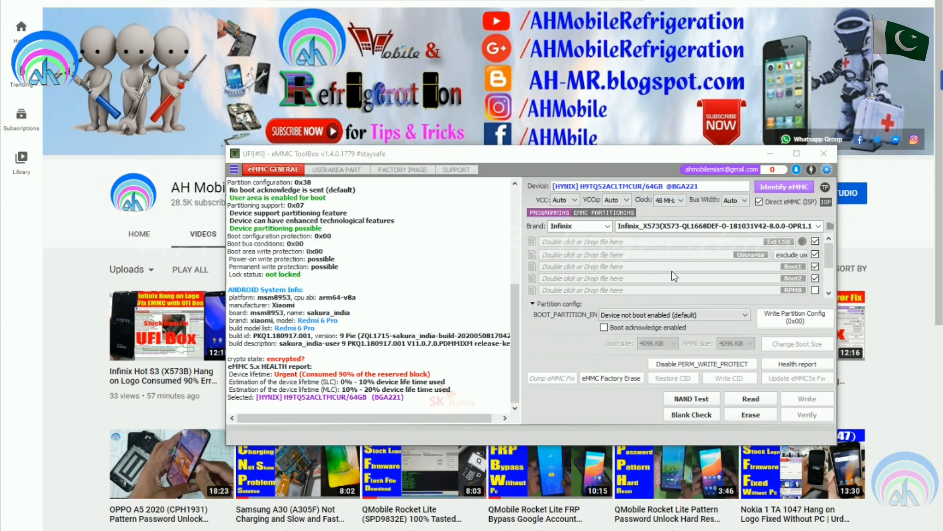
{"action": "left_click", "coordinate": [750, 401]}
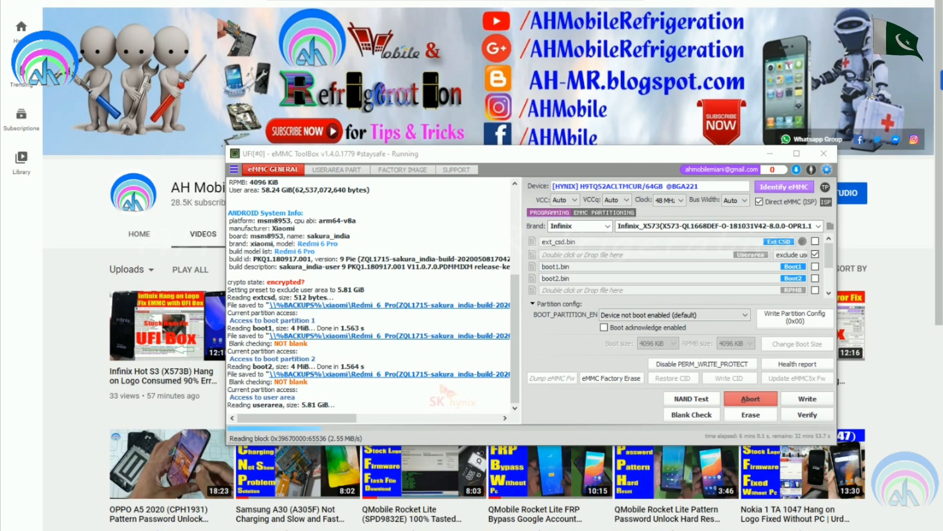
{"action": "left_click_drag", "start_coordinate": [512, 152], "coordinate": [526, 155]}
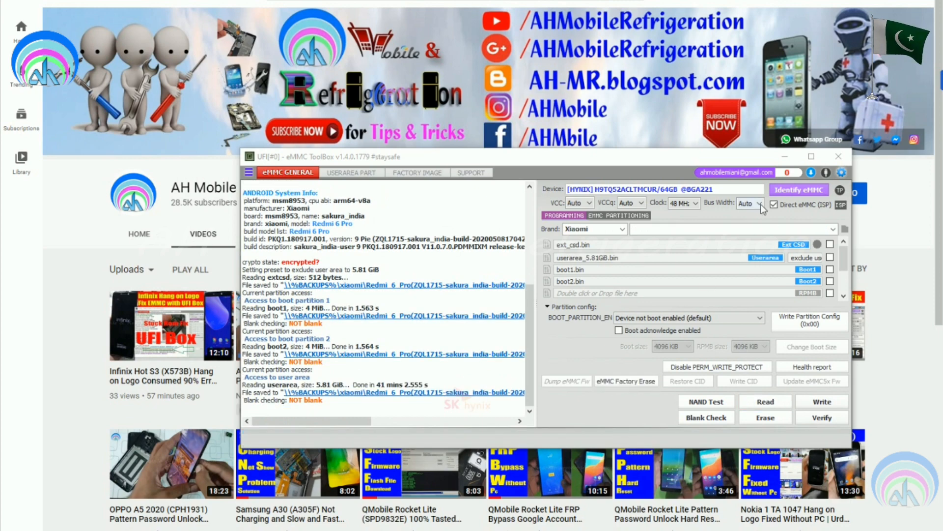
Identify the eMMC again to review its Android system info and health, and load the user area's partition list.
{"action": "left_click", "coordinate": [795, 192]}
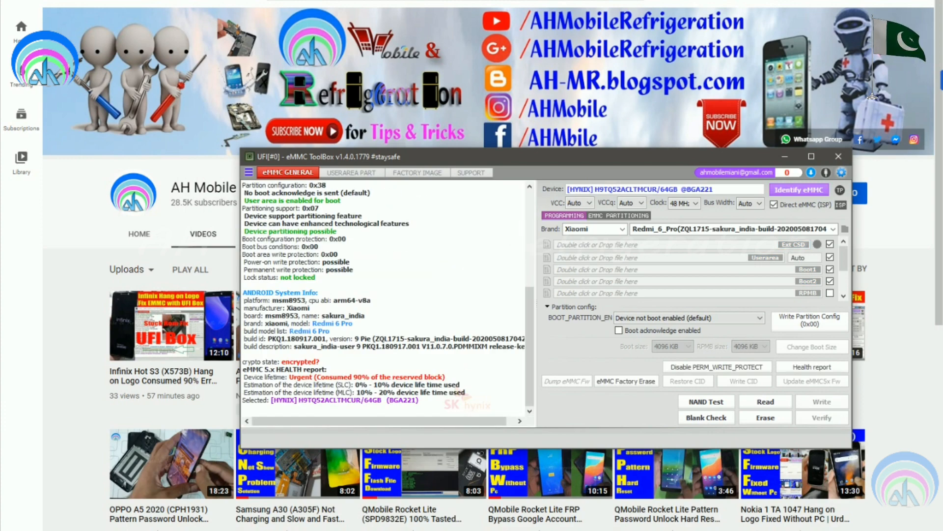
{"action": "left_click_drag", "start_coordinate": [407, 346], "coordinate": [243, 292]}
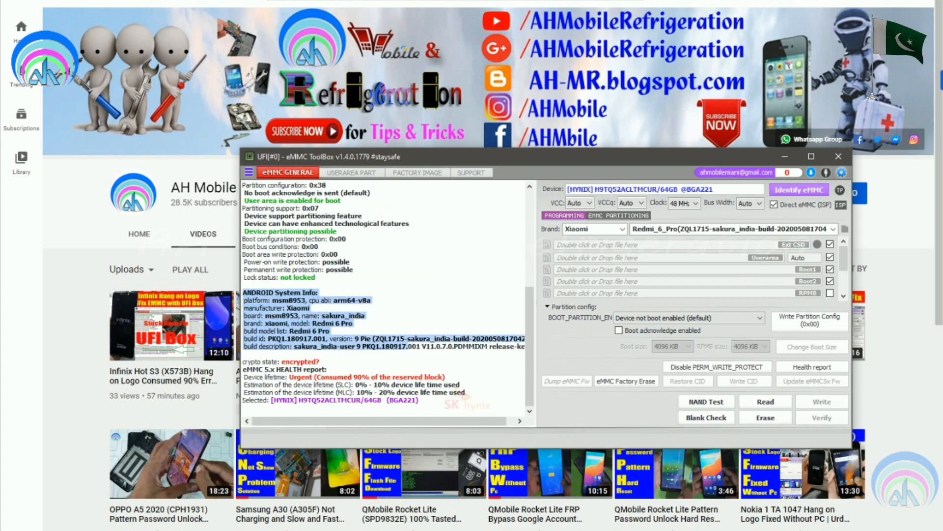
{"action": "mouse_move", "coordinate": [416, 392]}
{"action": "left_mouse_down"}
{"action": "mouse_move", "coordinate": [252, 370]}
{"action": "mouse_move", "coordinate": [409, 392]}
{"action": "left_mouse_up"}
{"action": "left_click", "coordinate": [422, 385]}
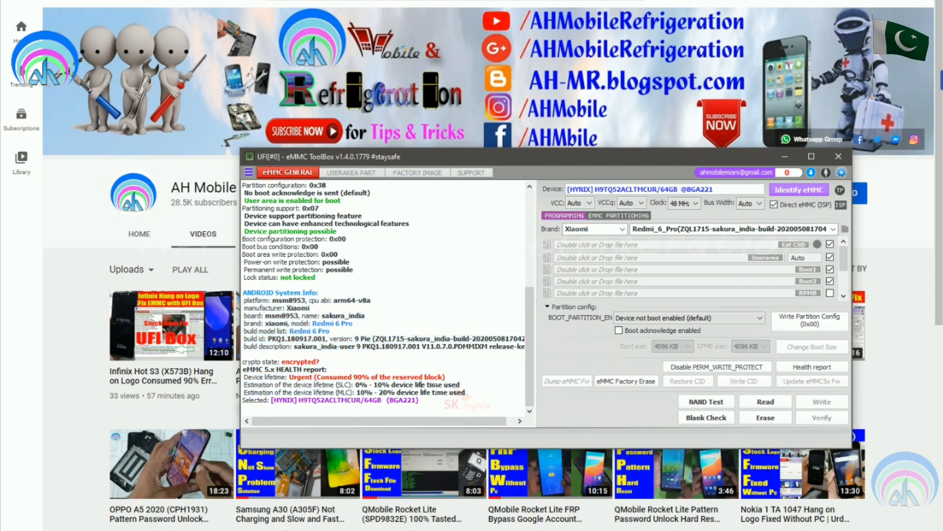
{"action": "scroll", "coordinate": [437, 385], "scroll_direction": "up", "scroll_amount": 7}
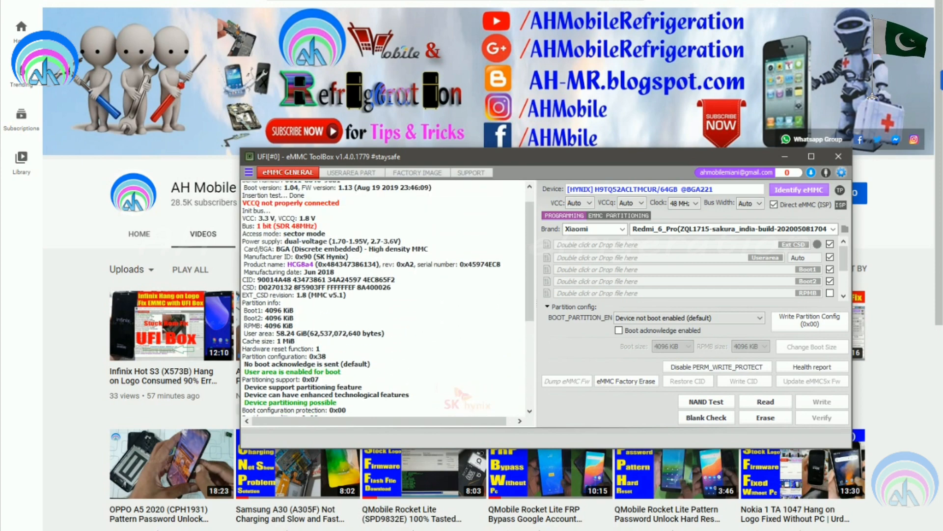
{"action": "left_click", "coordinate": [335, 175]}
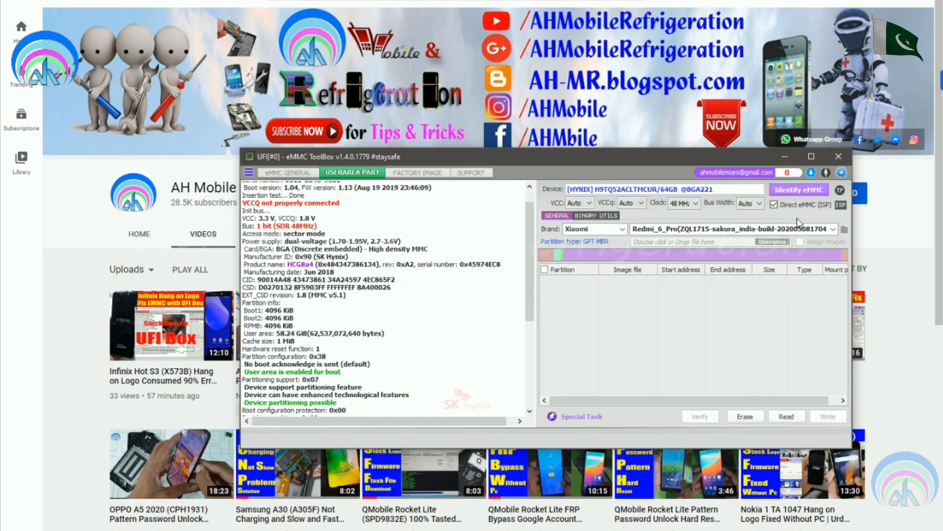
{"action": "left_click", "coordinate": [803, 191]}
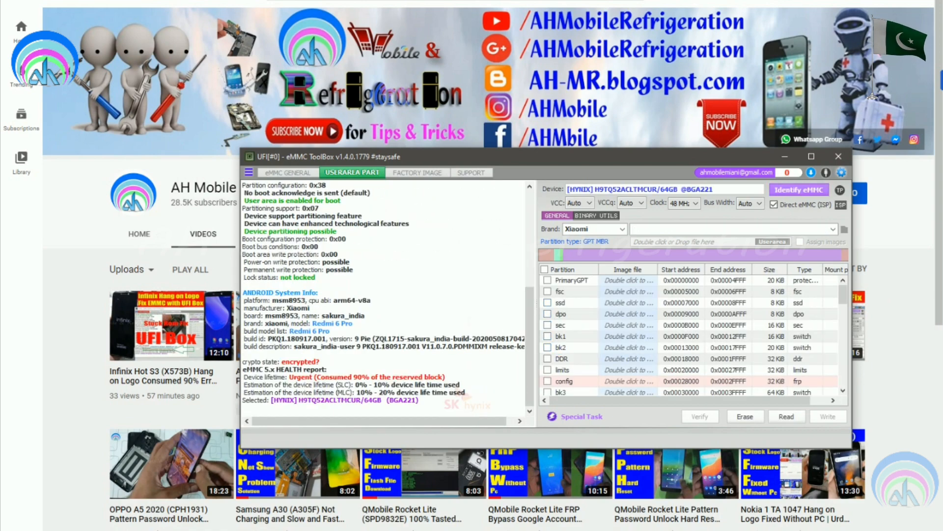
Run the eMMC factory erase, and erase the Boot1, Boot2 and Userarea contents.
{"action": "left_click", "coordinate": [287, 173]}
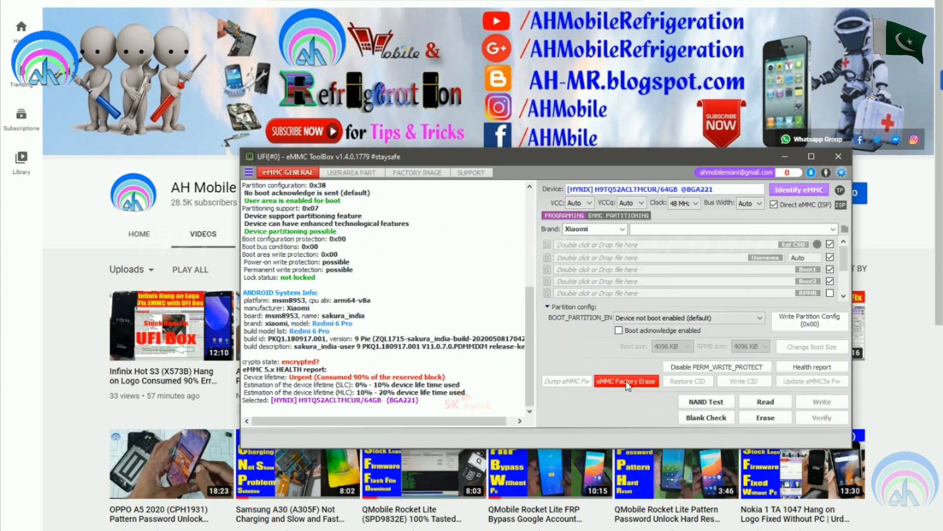
{"action": "left_click", "coordinate": [626, 383]}
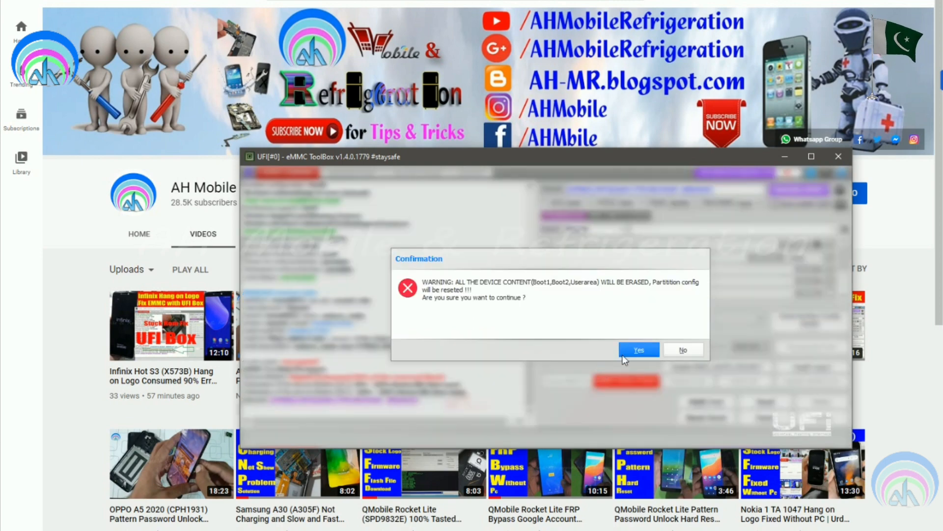
{"action": "left_click", "coordinate": [623, 355]}
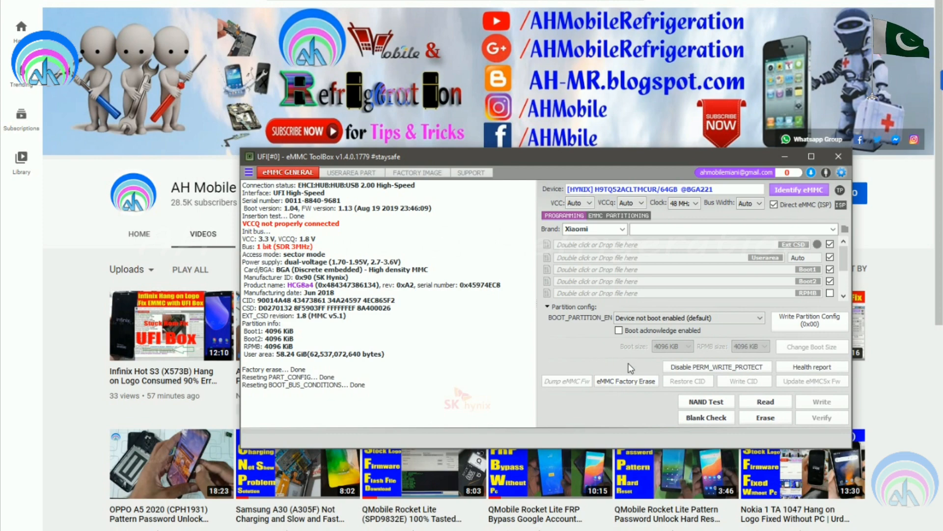
{"action": "left_click", "coordinate": [766, 418]}
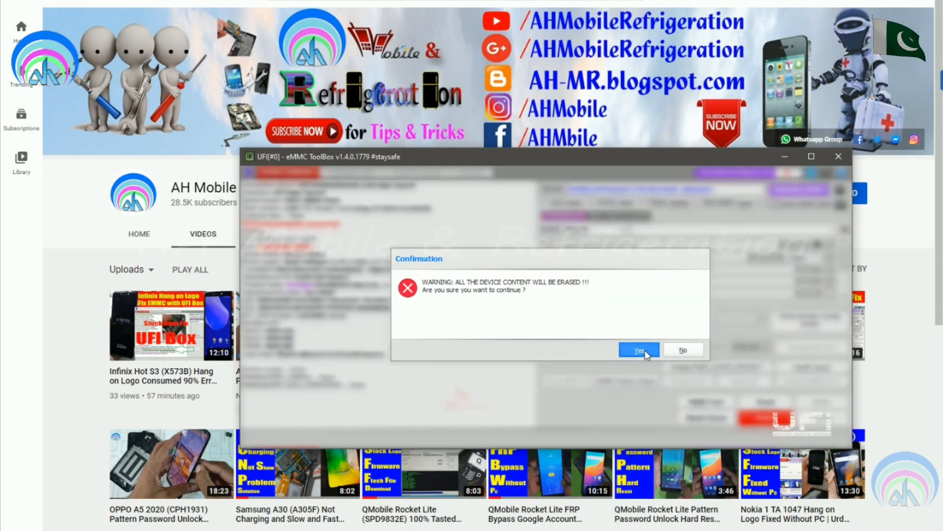
{"action": "left_click", "coordinate": [643, 350]}
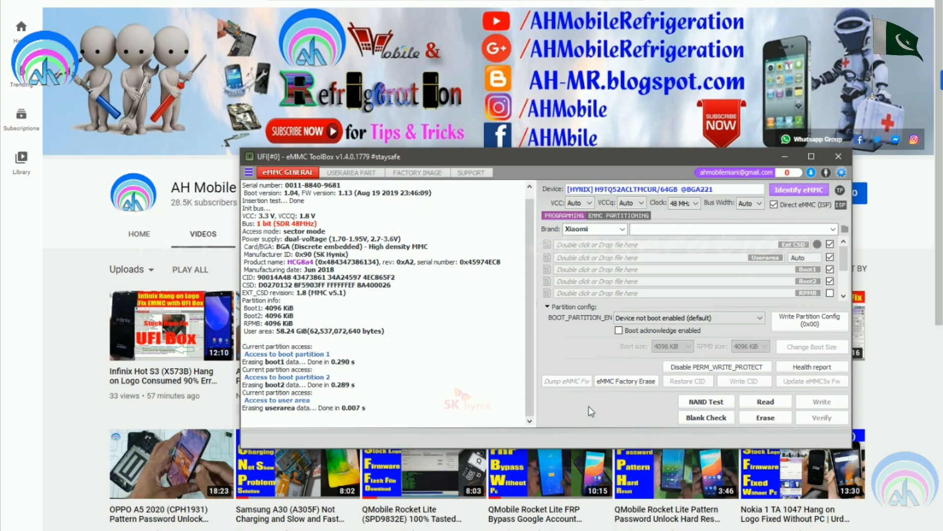
Identify the erased eMMC and check its lock status and device lifetime estimates.
{"action": "left_click", "coordinate": [792, 189]}
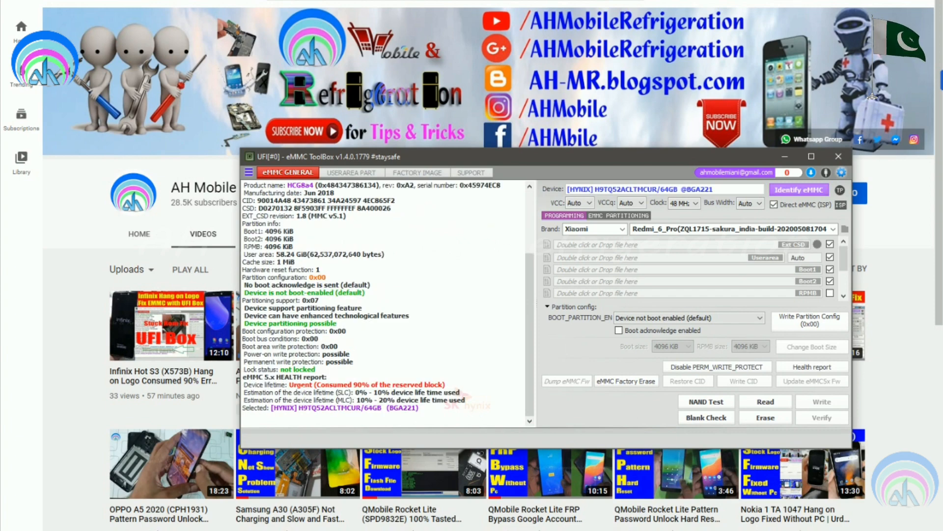
{"action": "left_click_drag", "start_coordinate": [291, 384], "coordinate": [463, 401]}
{"action": "left_click", "coordinate": [447, 392]}
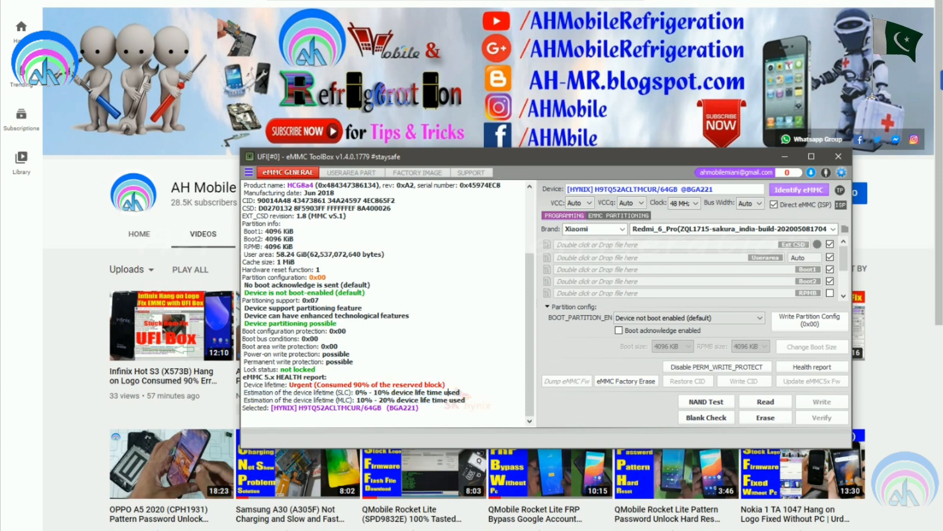
Enable the ENH option for GP1_SIZE through GP4_SIZE in the eMMC partitioning settings.
{"action": "left_click", "coordinate": [612, 219]}
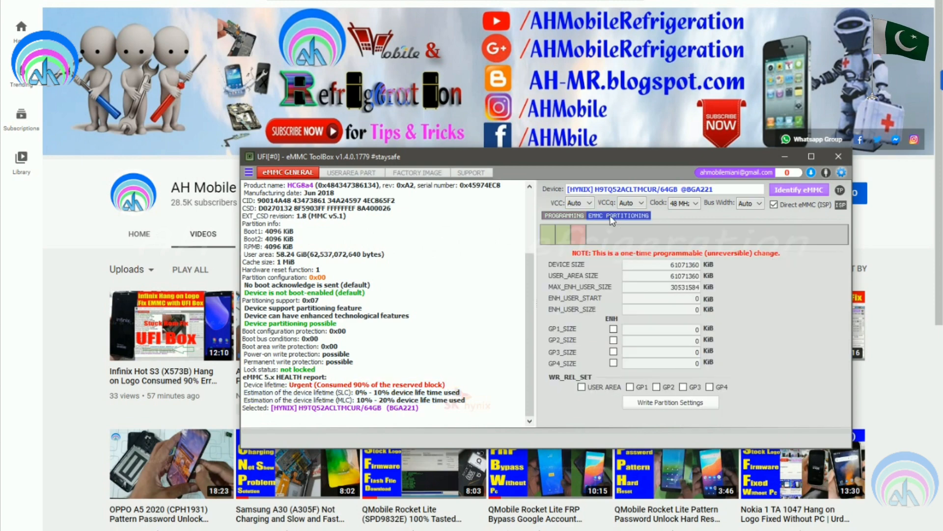
{"action": "left_click", "coordinate": [614, 328]}
{"action": "left_click", "coordinate": [614, 340]}
{"action": "left_click", "coordinate": [613, 351]}
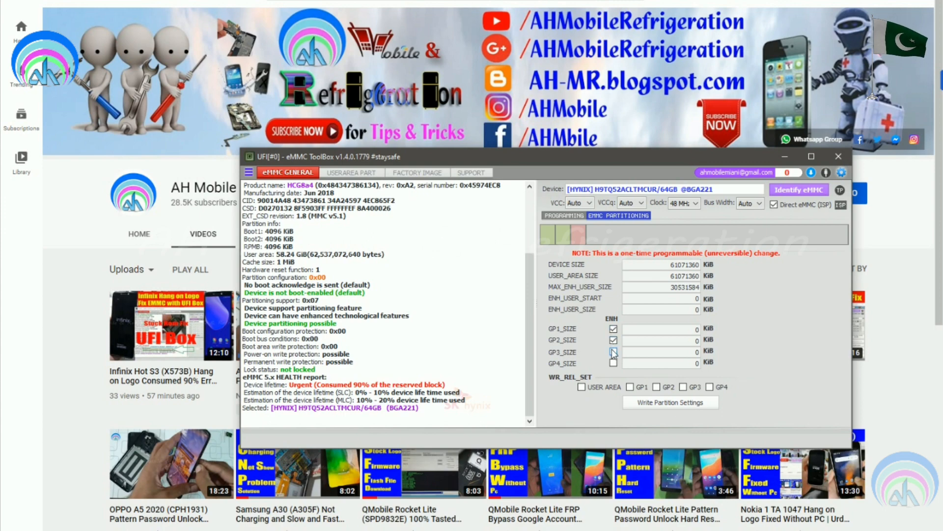
Enable WR_REL_SET for USER AREA and GP1 through GP4, and write the partition settings to the eMMC.
{"action": "left_click", "coordinate": [583, 386]}
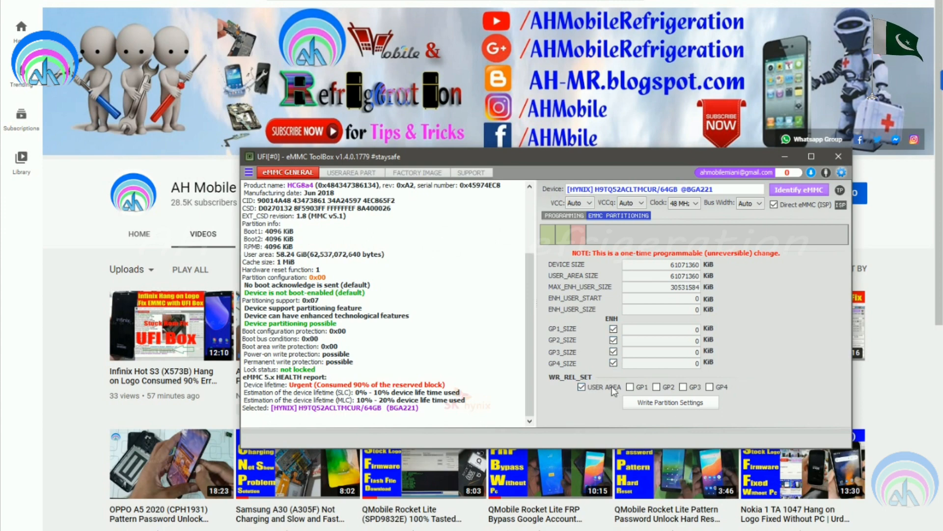
{"action": "left_click", "coordinate": [630, 386]}
{"action": "left_click", "coordinate": [659, 387]}
{"action": "left_click", "coordinate": [694, 387]}
{"action": "left_click", "coordinate": [718, 388]}
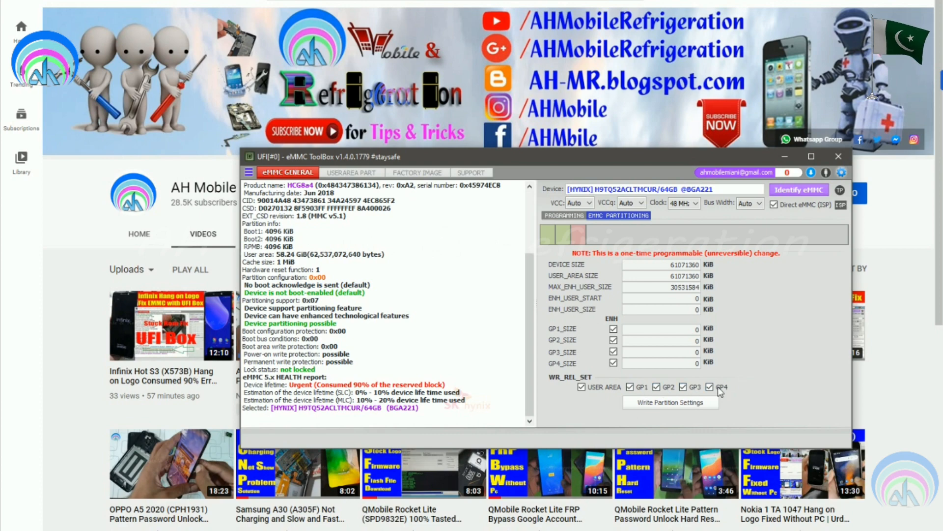
{"action": "left_click", "coordinate": [682, 406]}
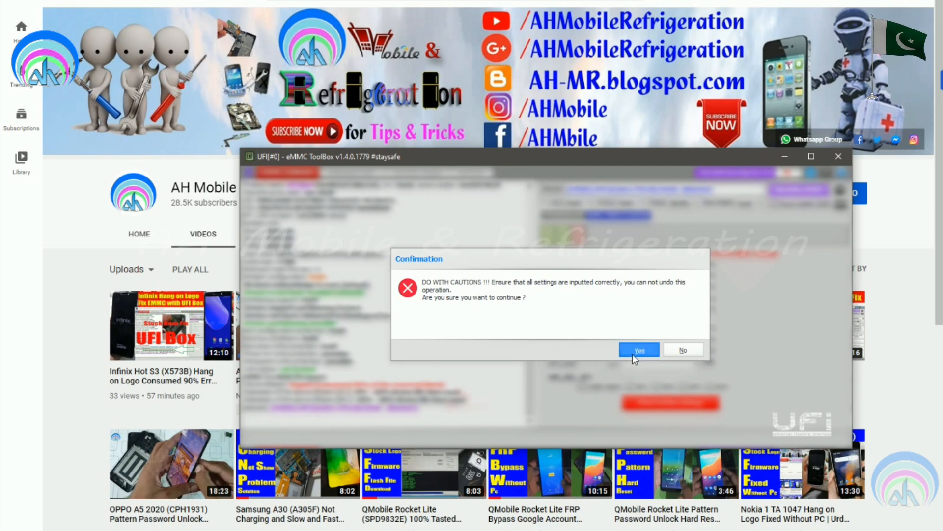
{"action": "left_click", "coordinate": [634, 351]}
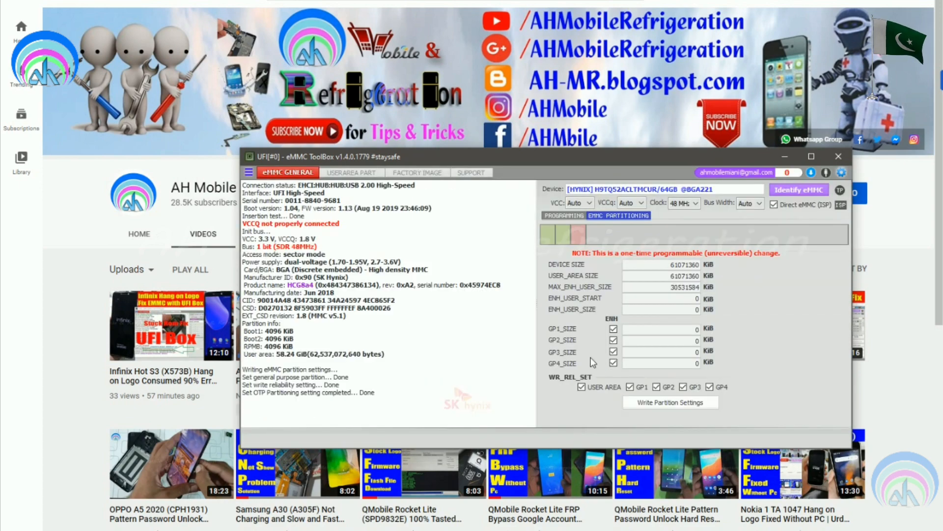
Identify the eMMC again from the programming view and run the health report to check the device lifetime.
{"action": "left_click", "coordinate": [562, 217]}
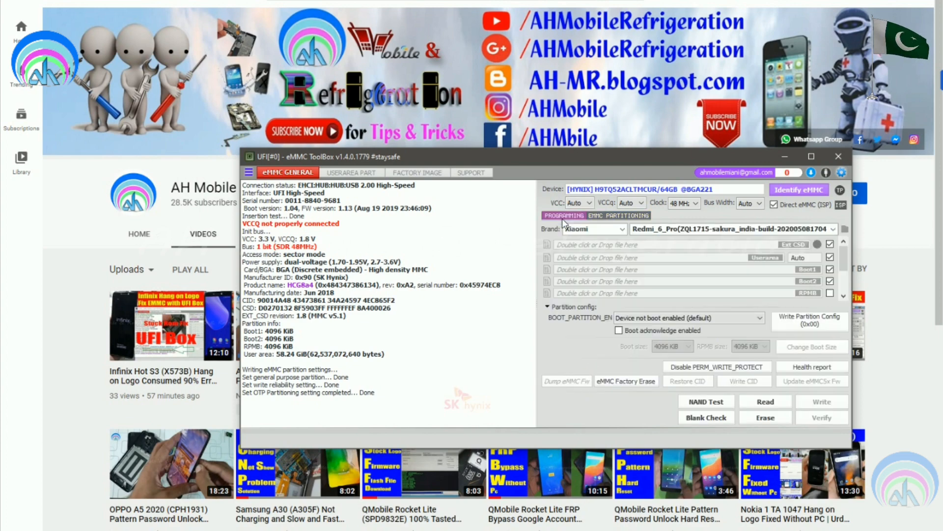
{"action": "left_click", "coordinate": [800, 188]}
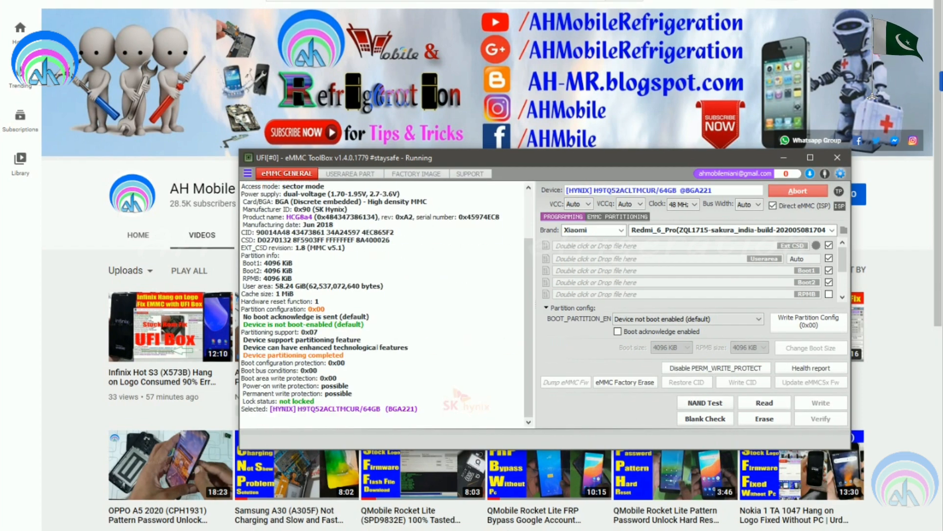
{"action": "left_click_drag", "start_coordinate": [426, 411], "coordinate": [388, 380]}
{"action": "left_click", "coordinate": [393, 386]}
{"action": "left_click", "coordinate": [812, 368]}
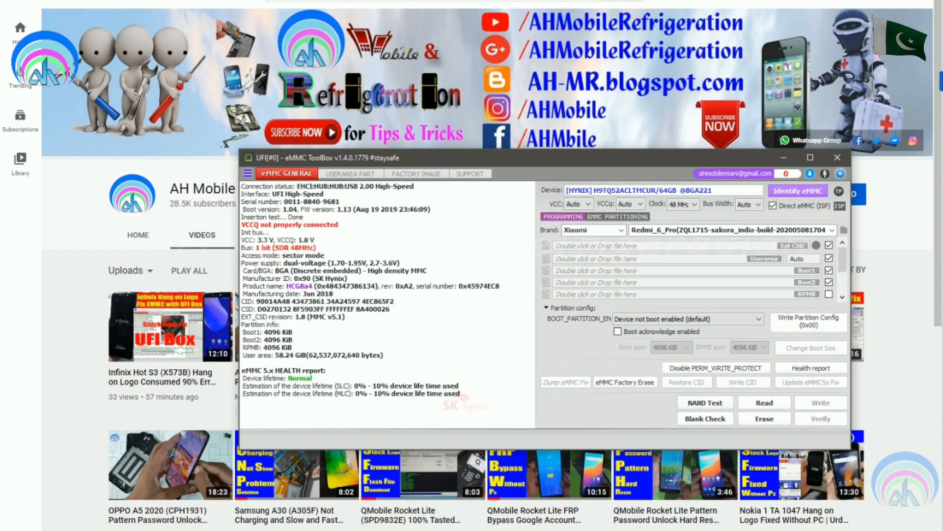
{"action": "mouse_move", "coordinate": [461, 400]}
{"action": "left_mouse_down"}
{"action": "mouse_move", "coordinate": [242, 371]}
{"action": "mouse_move", "coordinate": [461, 402]}
{"action": "left_mouse_up"}
Load the saved Redmi_6_Pro (ZQL1715-sakura_india) backup for the Xiaomi brand.
{"action": "left_click", "coordinate": [665, 231]}
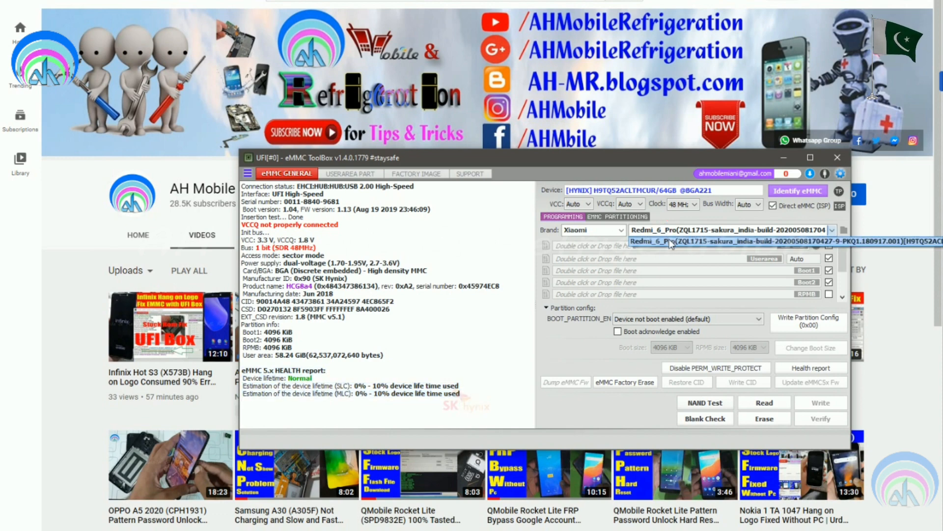
{"action": "left_click", "coordinate": [689, 242]}
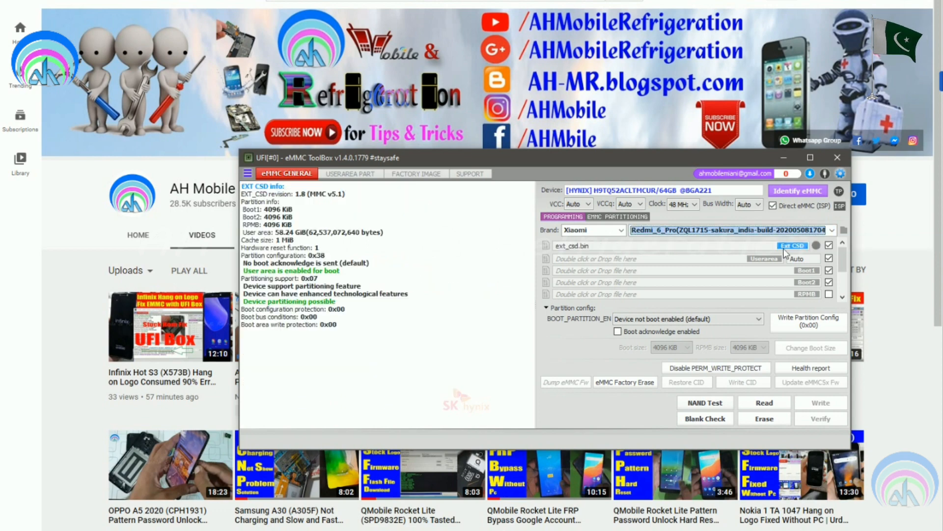
Exclude the user area, Boot1 and Boot2 images and write only ext_csd.bin to the eMMC.
{"action": "left_click", "coordinate": [829, 282]}
{"action": "left_click", "coordinate": [829, 270]}
{"action": "left_click", "coordinate": [829, 270]}
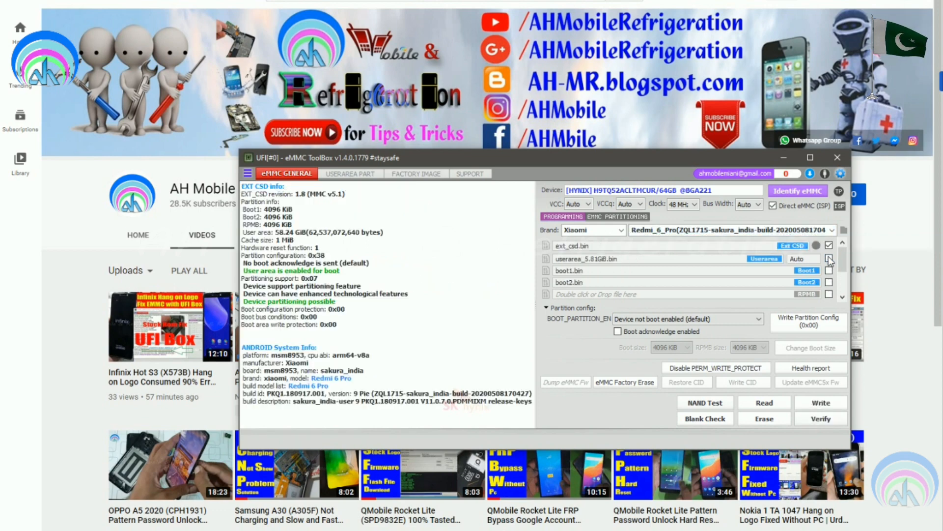
{"action": "left_click", "coordinate": [824, 405]}
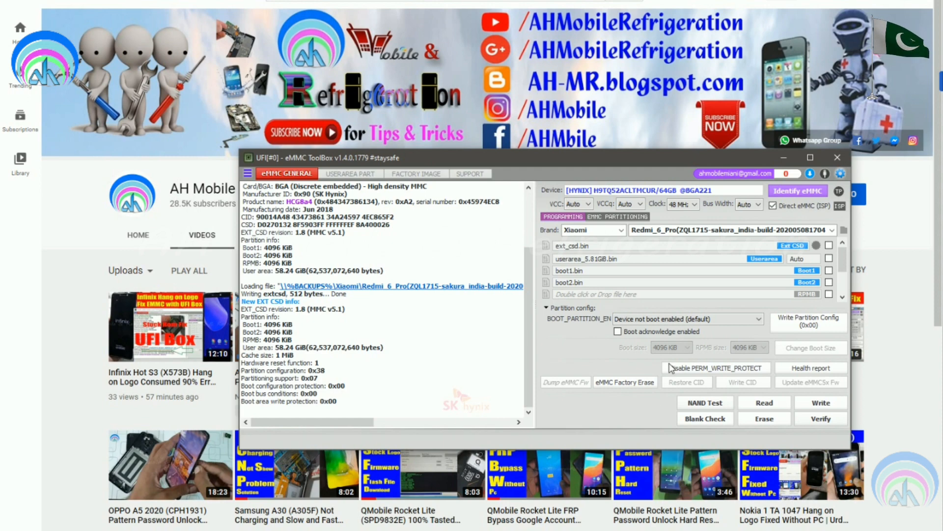
Identify the eMMC again and examine its partition configuration and boot-enable information in the log.
{"action": "left_click", "coordinate": [791, 191]}
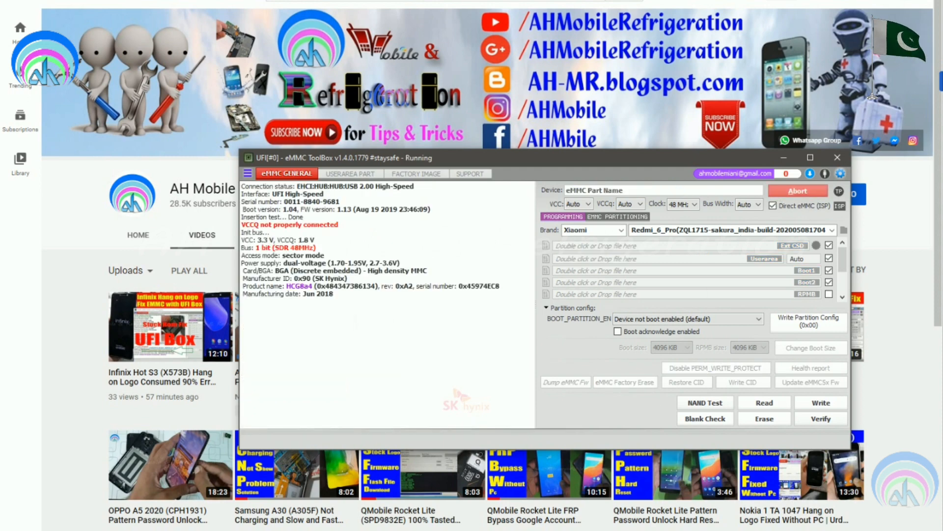
{"action": "left_click_drag", "start_coordinate": [326, 308], "coordinate": [242, 309]}
{"action": "left_click_drag", "start_coordinate": [340, 324], "coordinate": [243, 324]}
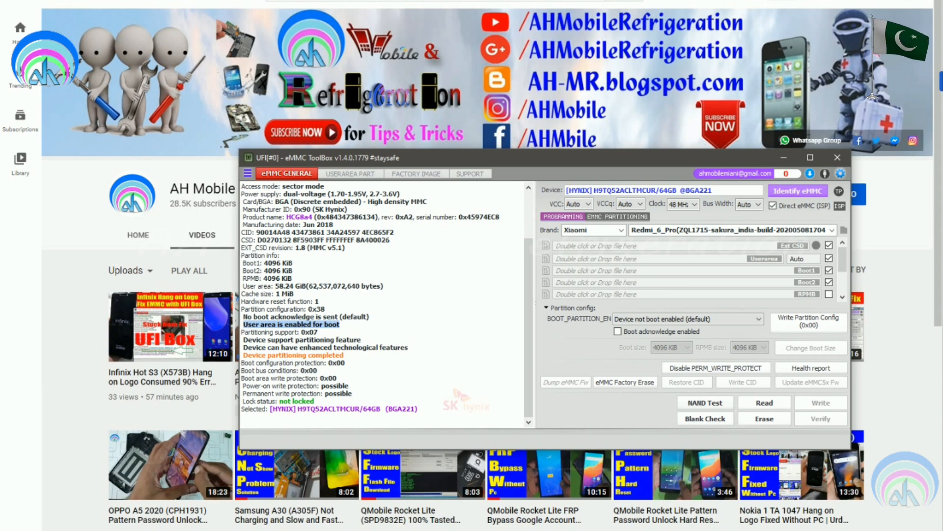
Reload the Redmi_6_Pro (ZQL1715-sakura_india) backup, exclude ext_csd.bin from writing, and open the clock frequency choices.
{"action": "left_click", "coordinate": [750, 231]}
{"action": "left_click", "coordinate": [747, 240]}
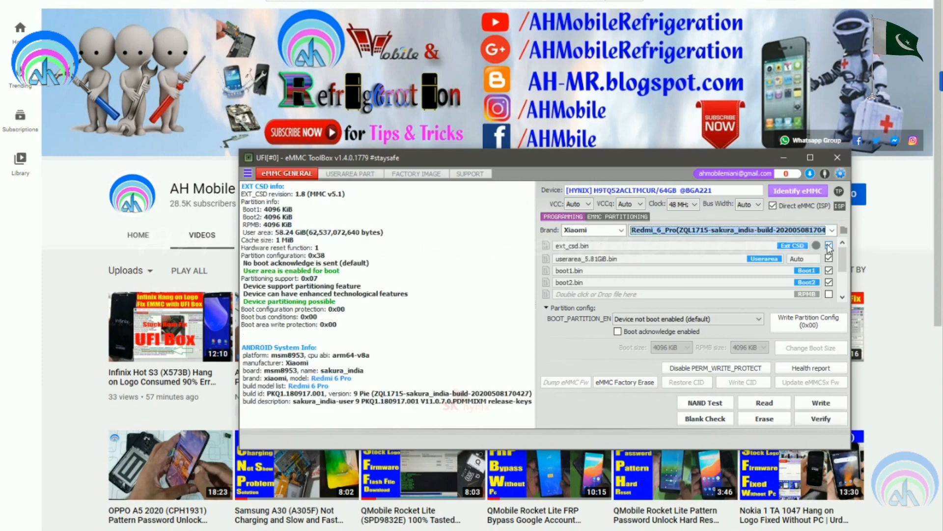
{"action": "left_click", "coordinate": [829, 245]}
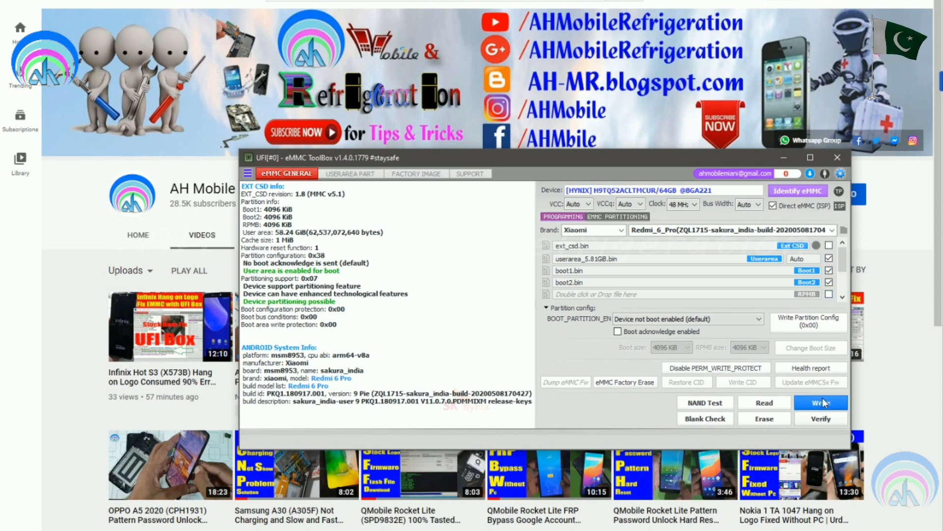
{"action": "left_click", "coordinate": [688, 204]}
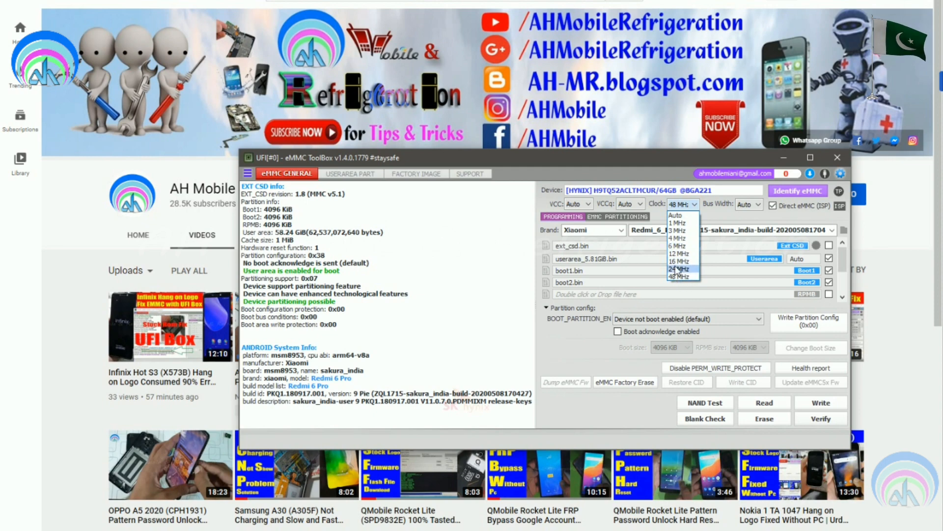